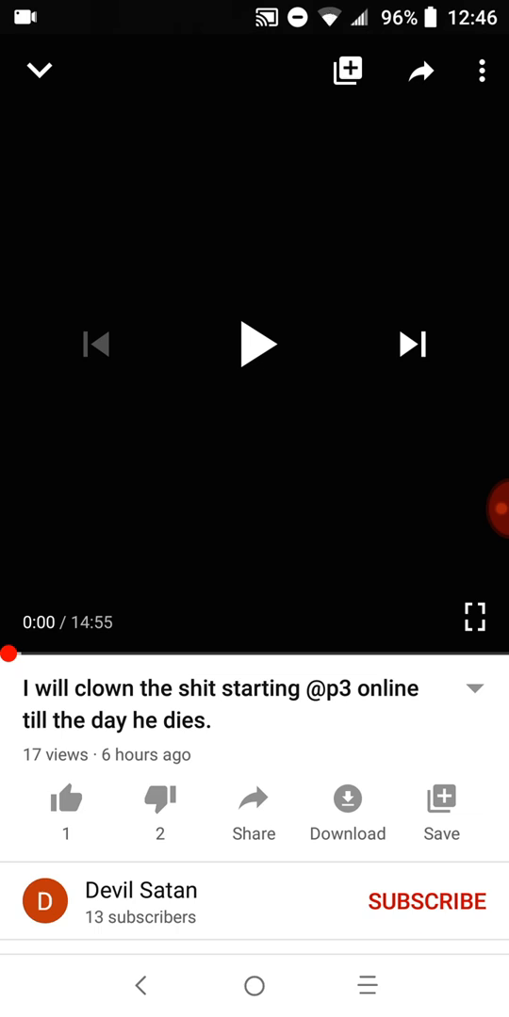
Start playing the video from the beginning
click(257, 344)
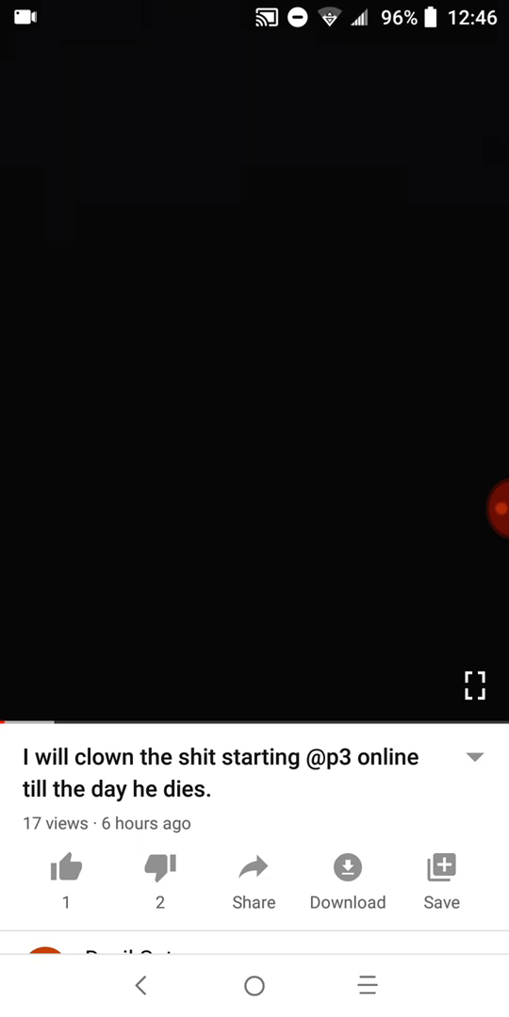
scroll(255, 819, down, 2)
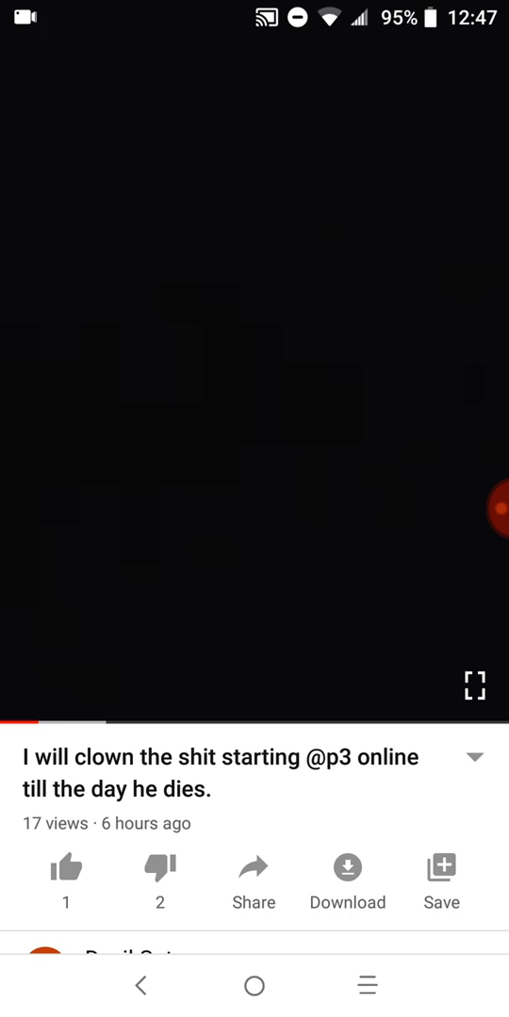
click(255, 377)
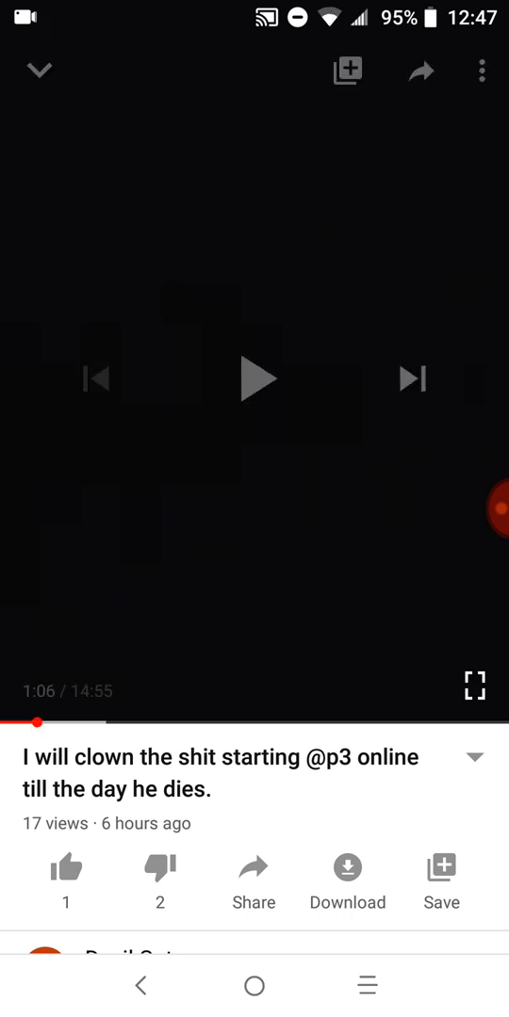
click(256, 377)
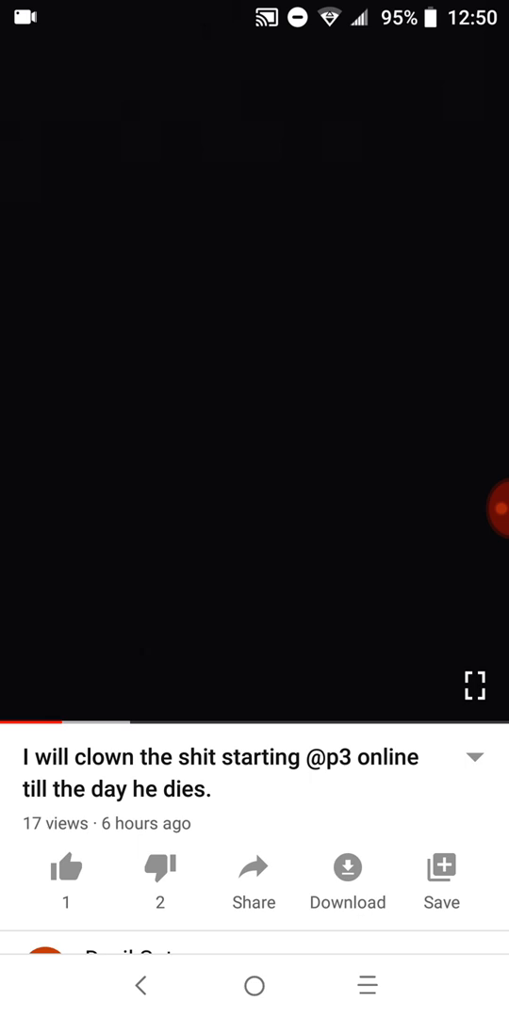
scroll(255, 819, down, 1)
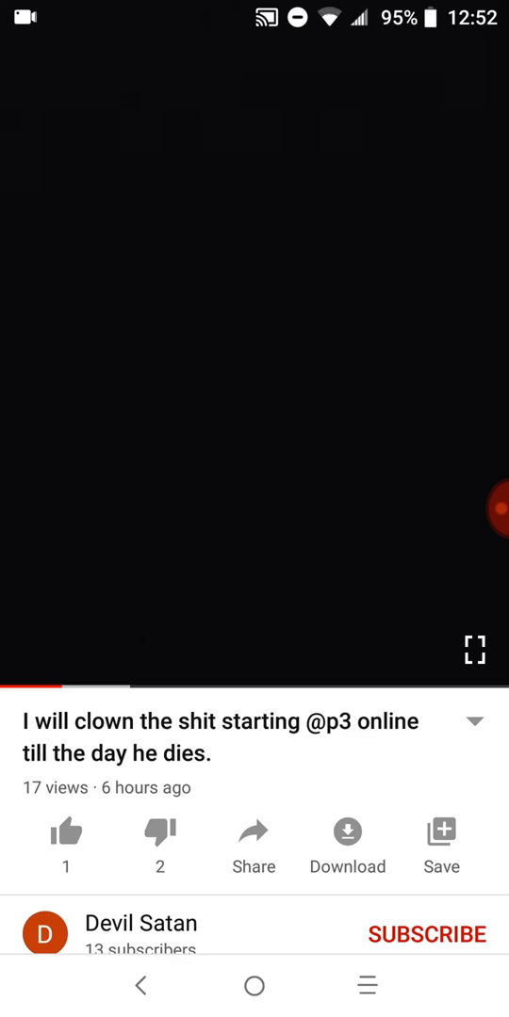
Bring up the screen recorder's stop and pause controls over the video
click(494, 509)
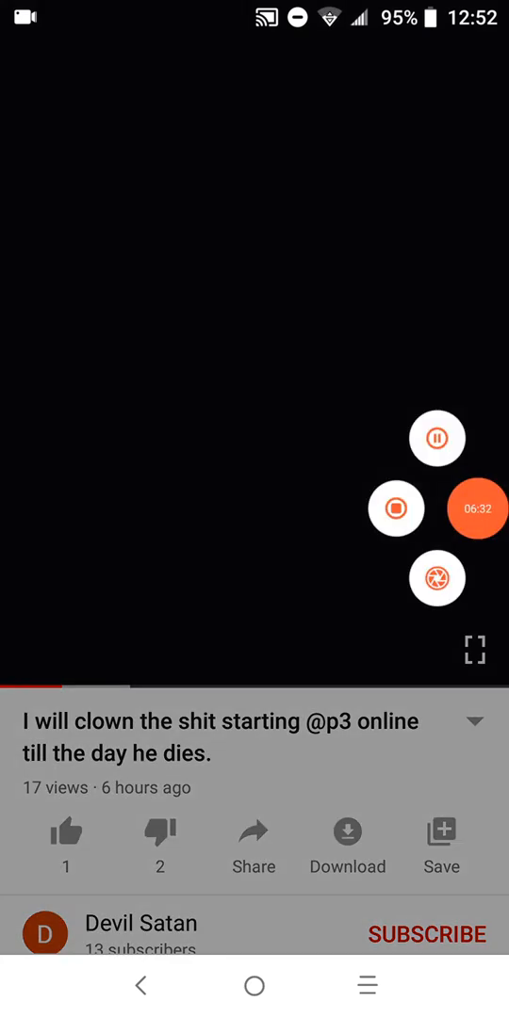